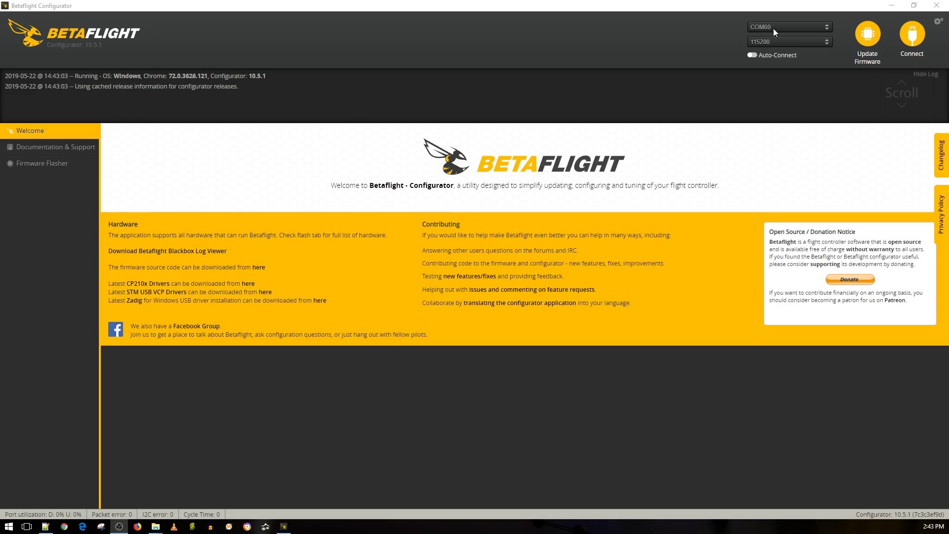
- Connect to the flight controller on COM60 at 115200 baud and bring up its serial port settings
{"action": "left_click", "coordinate": [783, 48]}
{"action": "left_click", "coordinate": [912, 35]}
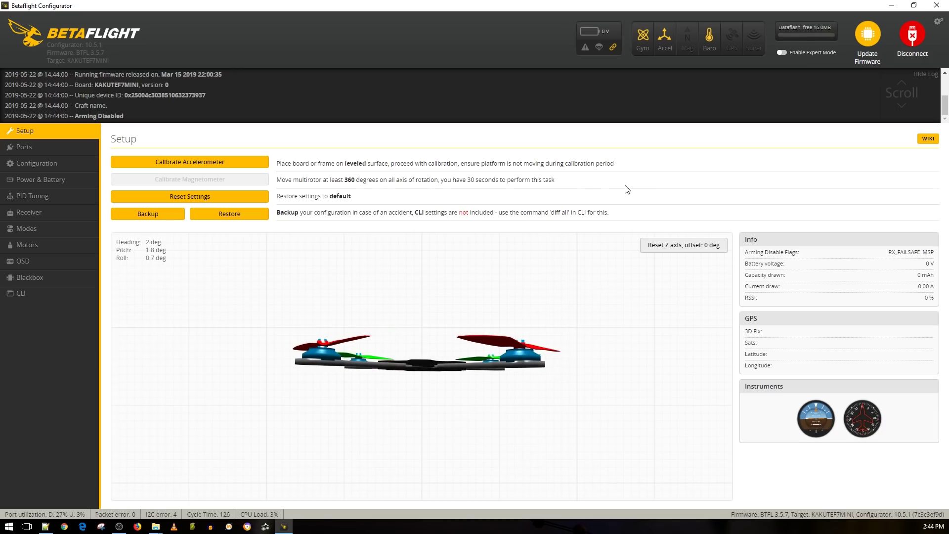
{"action": "left_click", "coordinate": [74, 149]}
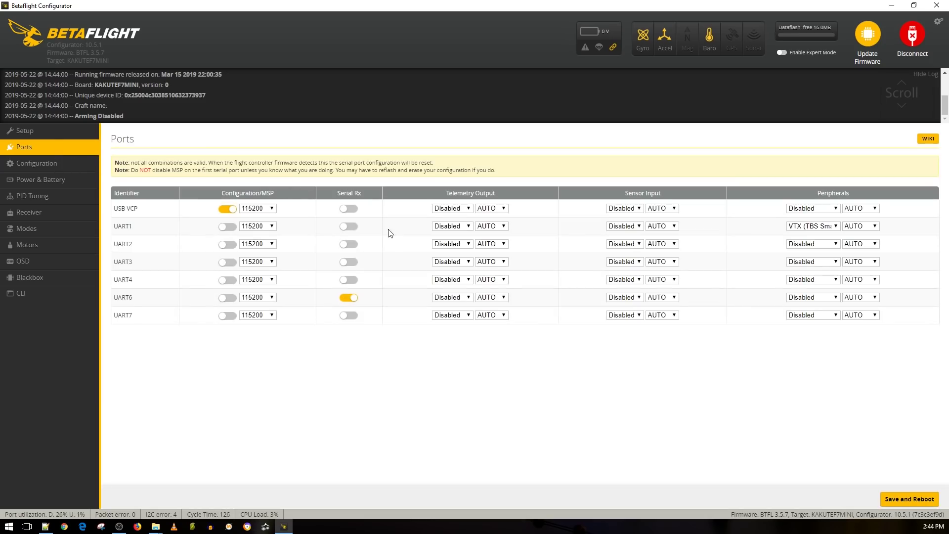
- Keep Serial Rx enabled on UART6, choose VTX (TBS SmartAudio) as the UART1 peripheral, and save with a reboot
{"action": "left_click", "coordinate": [351, 298]}
{"action": "left_click", "coordinate": [227, 298]}
{"action": "double_click", "coordinate": [126, 227]}
{"action": "left_click", "coordinate": [799, 227]}
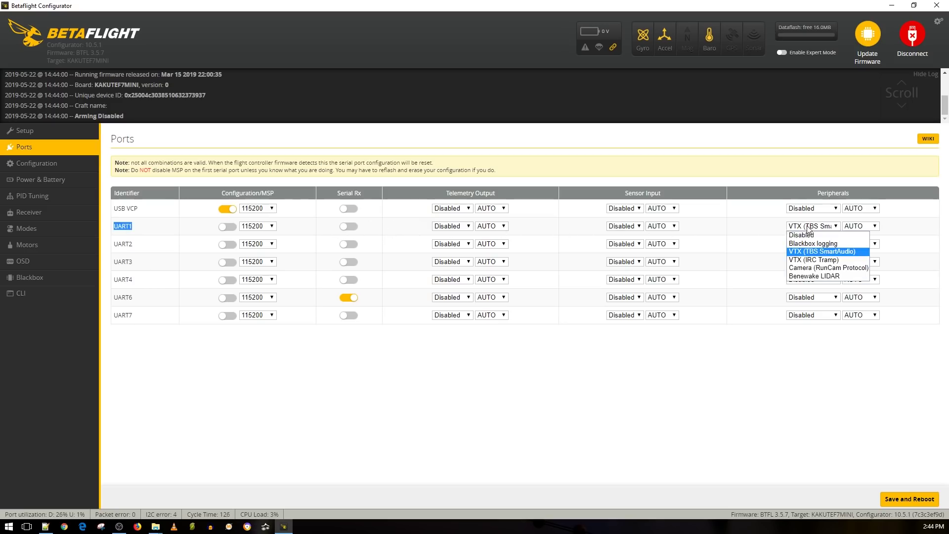
{"action": "left_click", "coordinate": [819, 252]}
{"action": "left_click", "coordinate": [908, 499]}
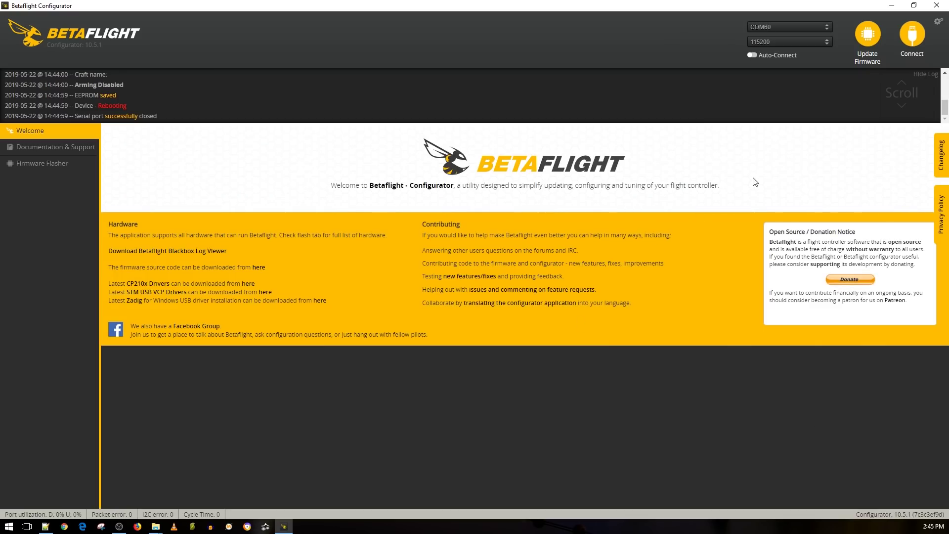
- Reconnect to the flight controller and disable the barometer and magnetometer in the system configuration
{"action": "left_click", "coordinate": [917, 40]}
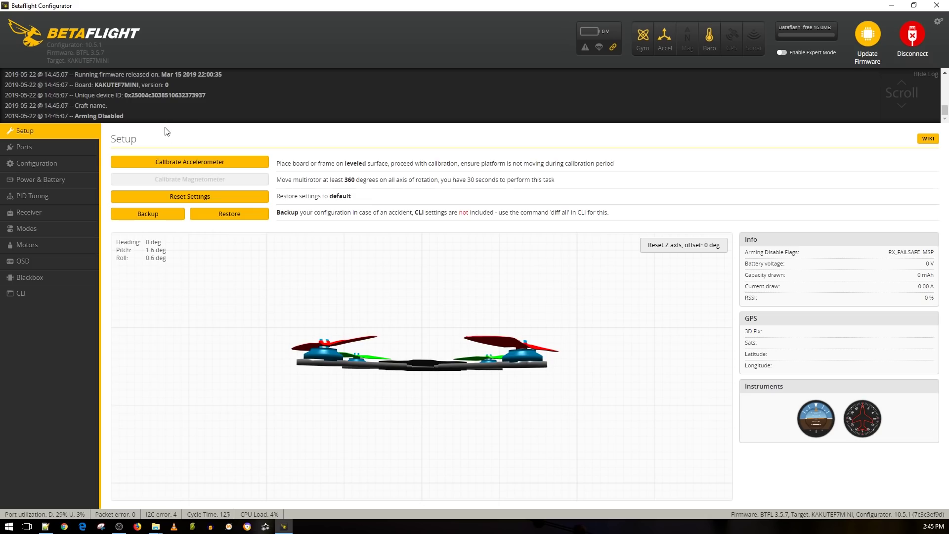
{"action": "left_click", "coordinate": [70, 168]}
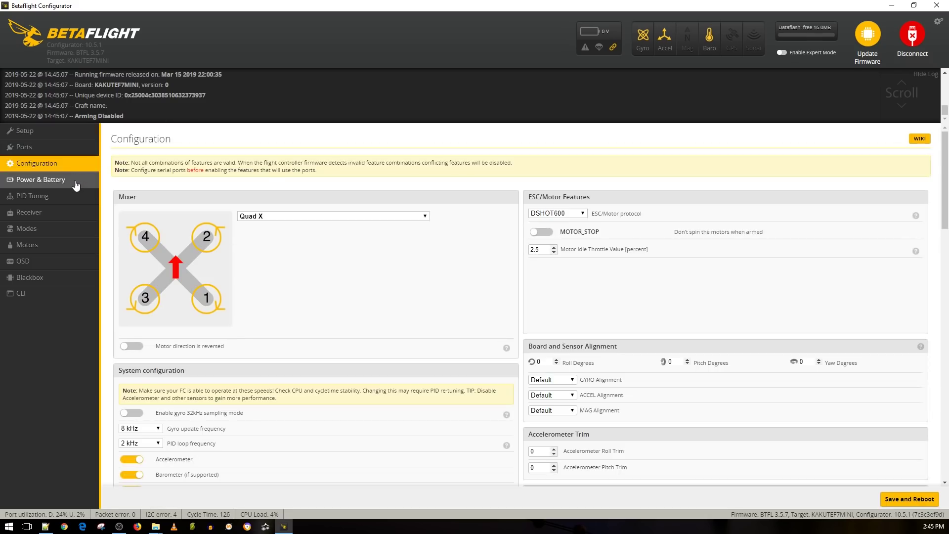
{"action": "scroll", "coordinate": [481, 197], "scroll_direction": "down", "scroll_amount": 3}
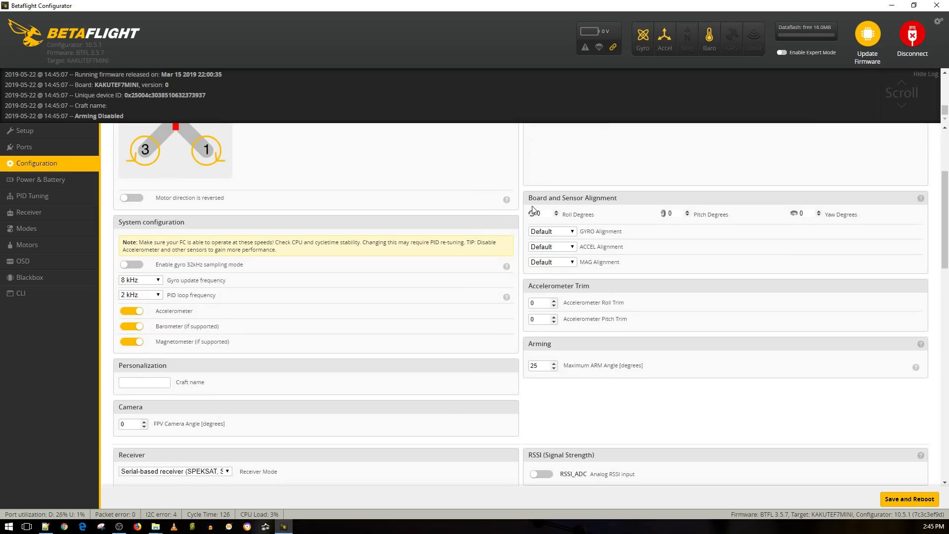
{"action": "scroll", "coordinate": [533, 210], "scroll_direction": "up", "scroll_amount": 3}
{"action": "scroll", "coordinate": [578, 218], "scroll_direction": "down", "scroll_amount": 3}
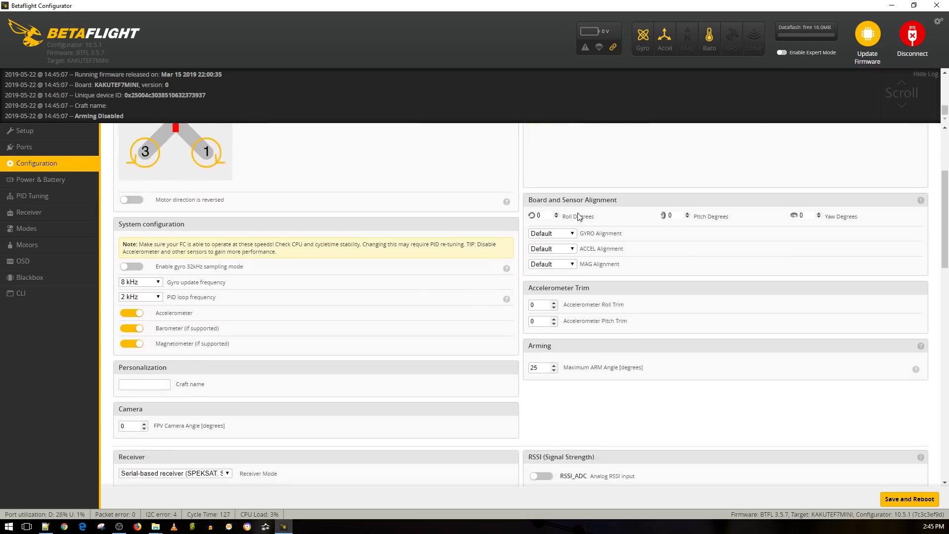
{"action": "scroll", "coordinate": [578, 218], "scroll_direction": "up", "scroll_amount": 3}
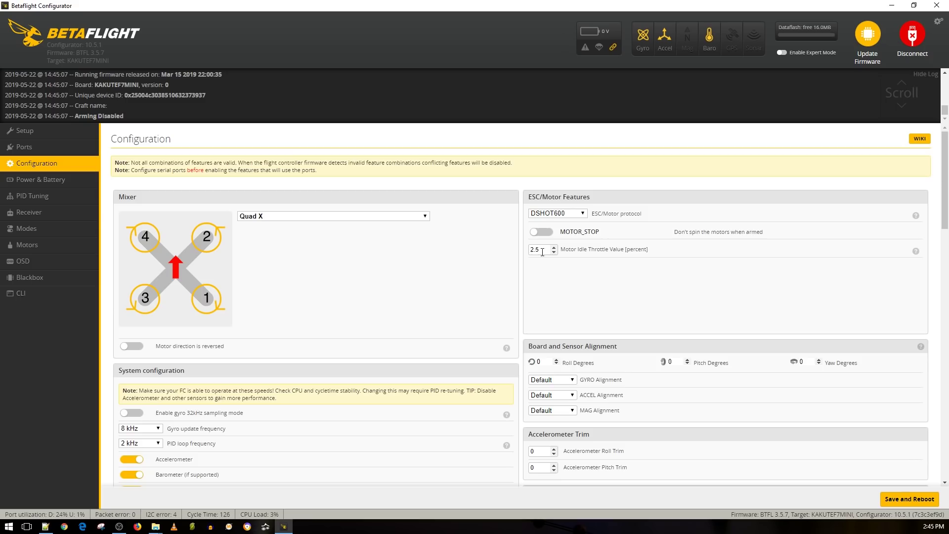
{"action": "scroll", "coordinate": [153, 262], "scroll_direction": "down", "scroll_amount": 4}
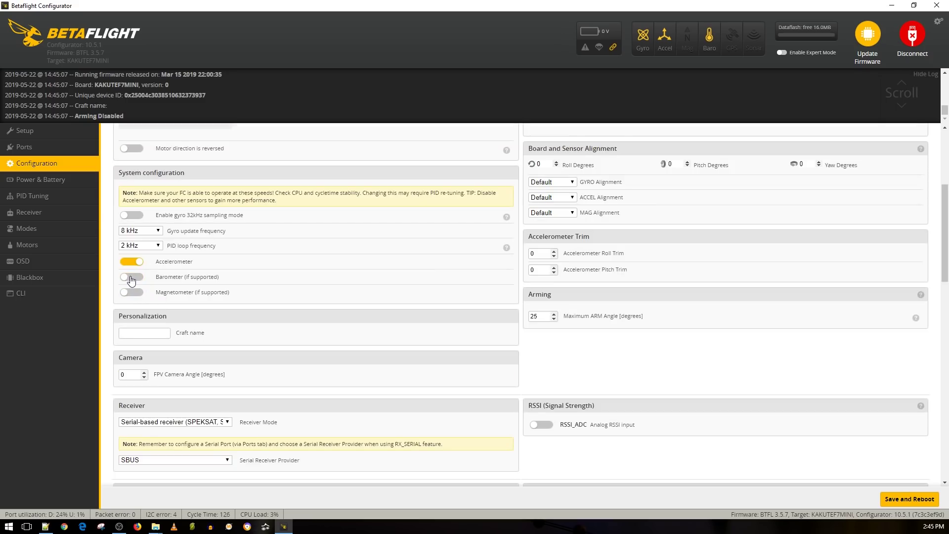
- Make sure telemetry, airmode and OSD are enabled among the other features, then save the configuration and reboot
{"action": "scroll", "coordinate": [346, 289], "scroll_direction": "down", "scroll_amount": 2}
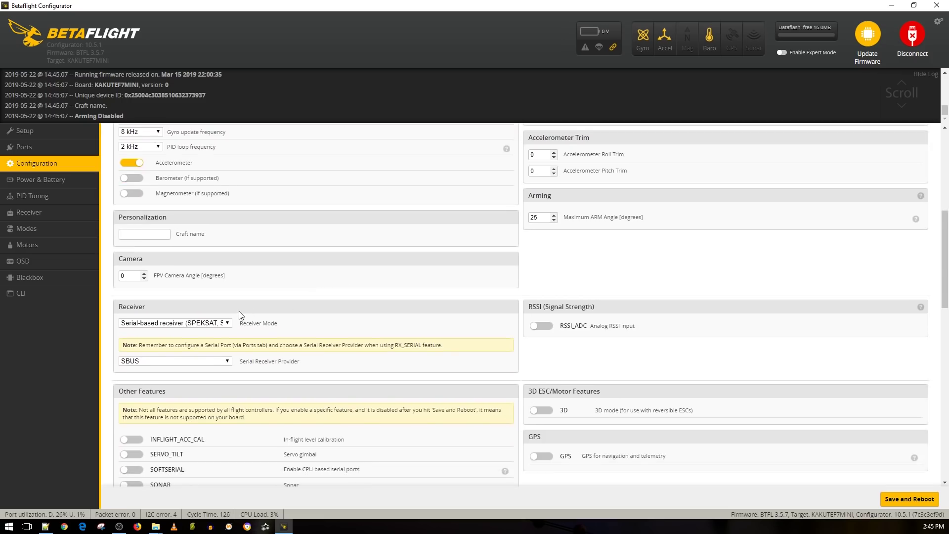
{"action": "scroll", "coordinate": [240, 315], "scroll_direction": "down", "scroll_amount": 5}
{"action": "scroll", "coordinate": [235, 306], "scroll_direction": "up", "scroll_amount": 6}
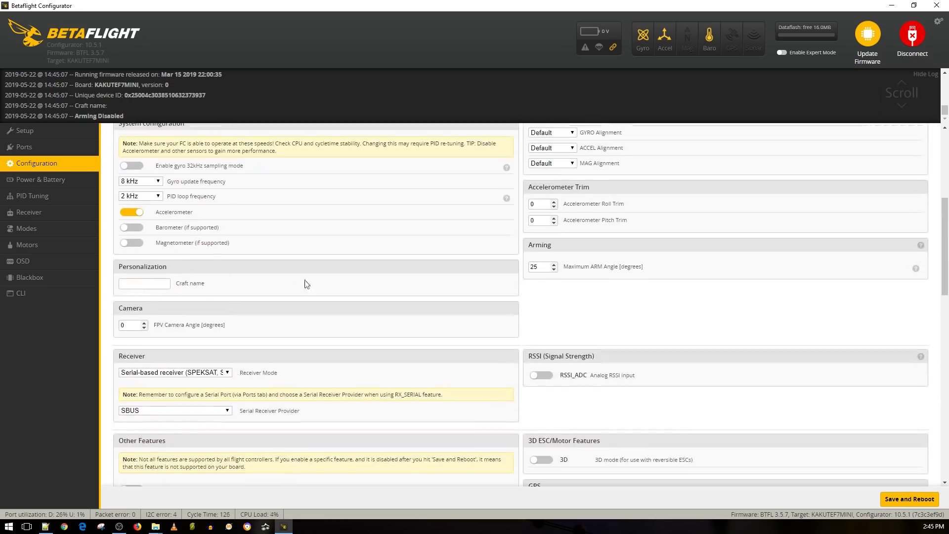
{"action": "scroll", "coordinate": [466, 328], "scroll_direction": "down", "scroll_amount": 6}
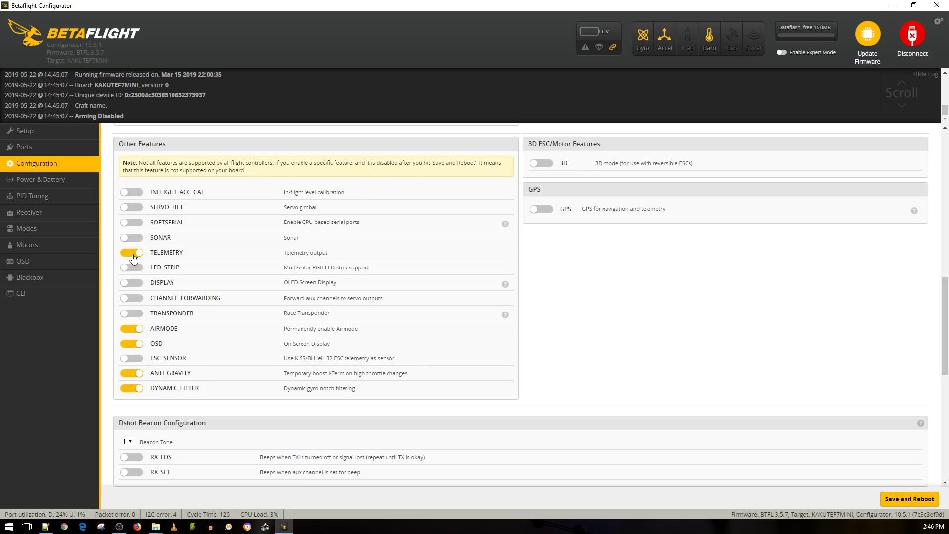
{"action": "scroll", "coordinate": [306, 318], "scroll_direction": "down", "scroll_amount": 5}
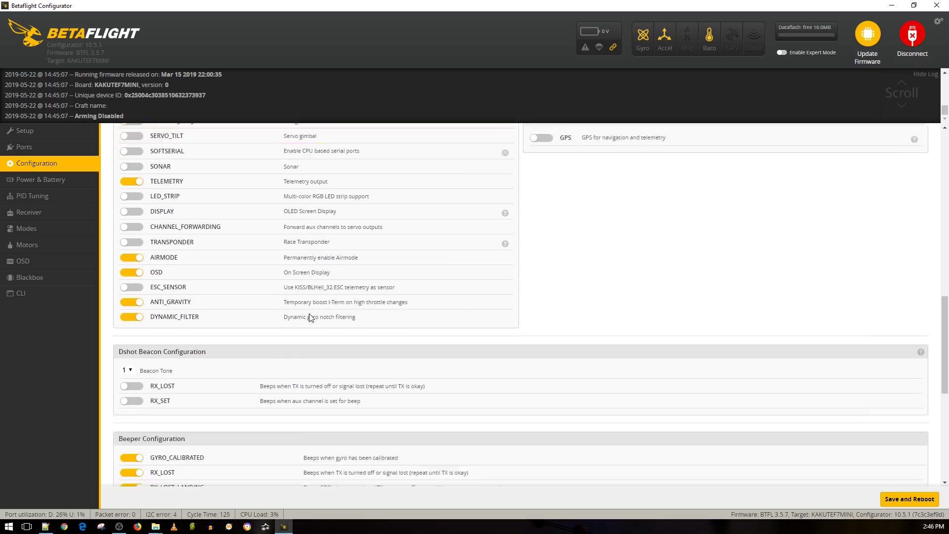
{"action": "scroll", "coordinate": [242, 324], "scroll_direction": "down", "scroll_amount": 4}
{"action": "scroll", "coordinate": [241, 322], "scroll_direction": "up", "scroll_amount": 15}
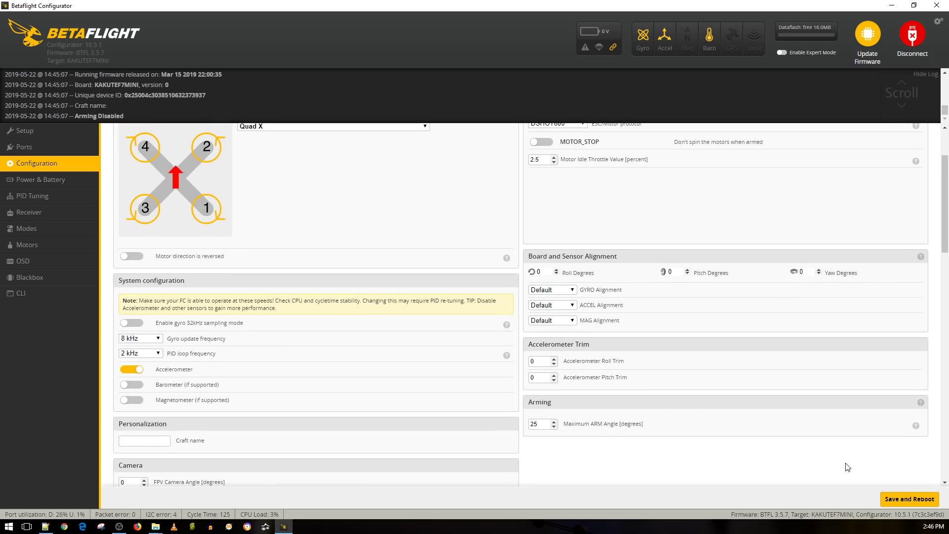
{"action": "left_click", "coordinate": [909, 499]}
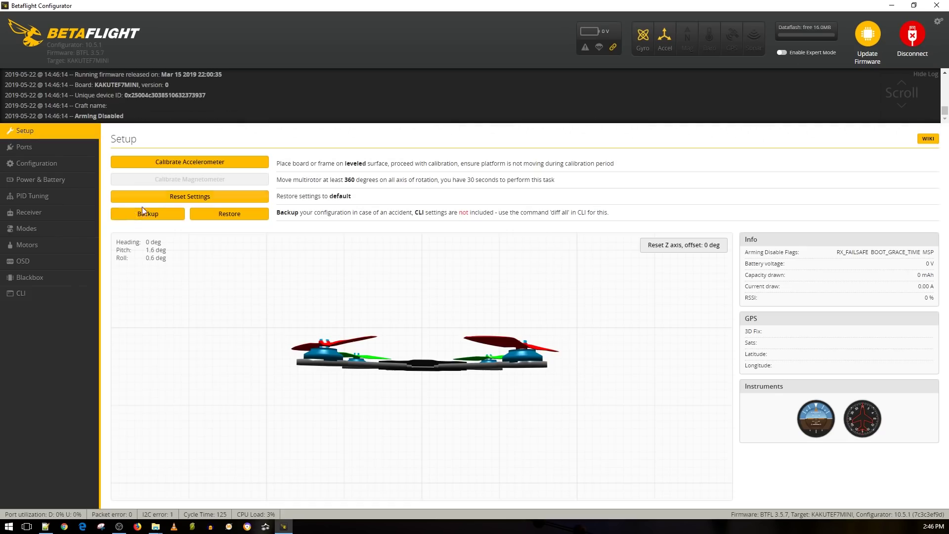
- Enable motor test mode, spin motor 1 at about 1056 and motor 2 at about 1040, stop both and disable test mode
{"action": "left_click", "coordinate": [72, 244]}
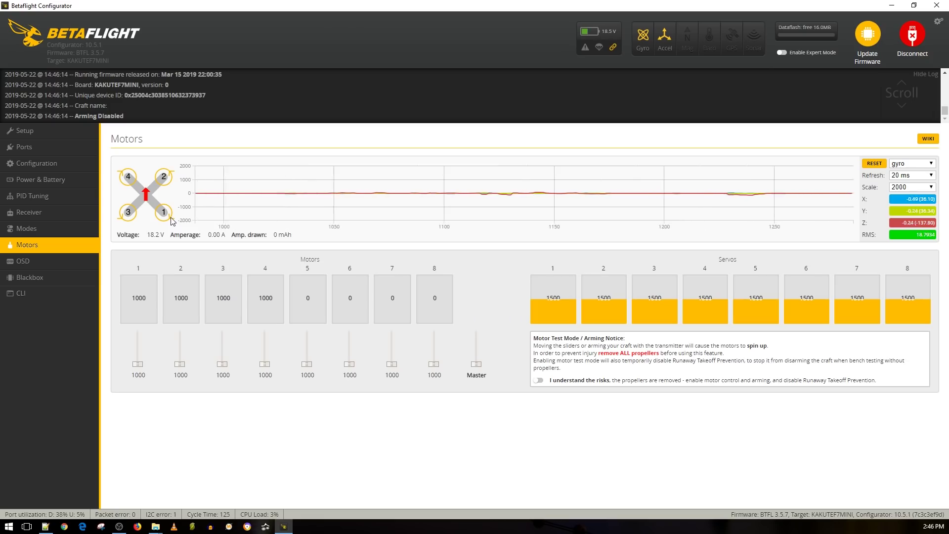
{"action": "left_click", "coordinate": [537, 380]}
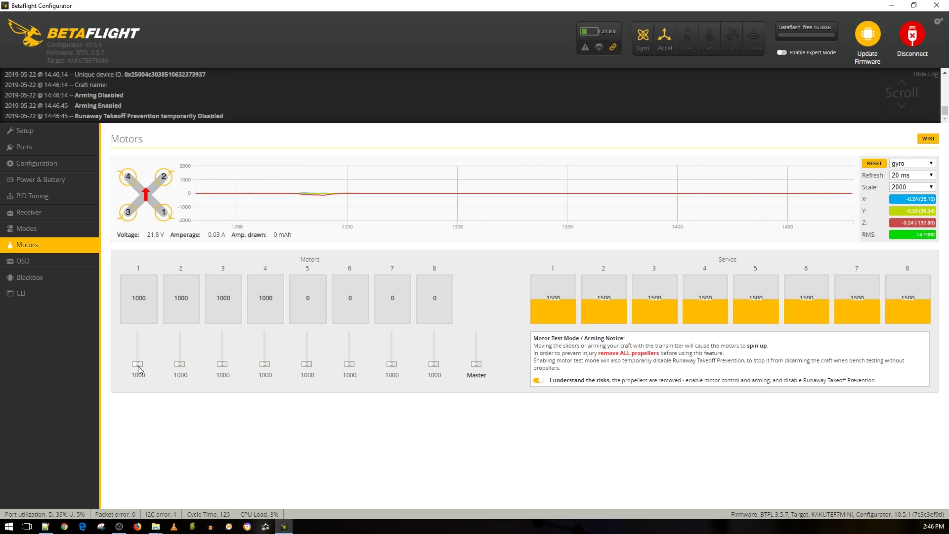
{"action": "left_click_drag", "start_coordinate": [138, 364], "coordinate": [138, 363]}
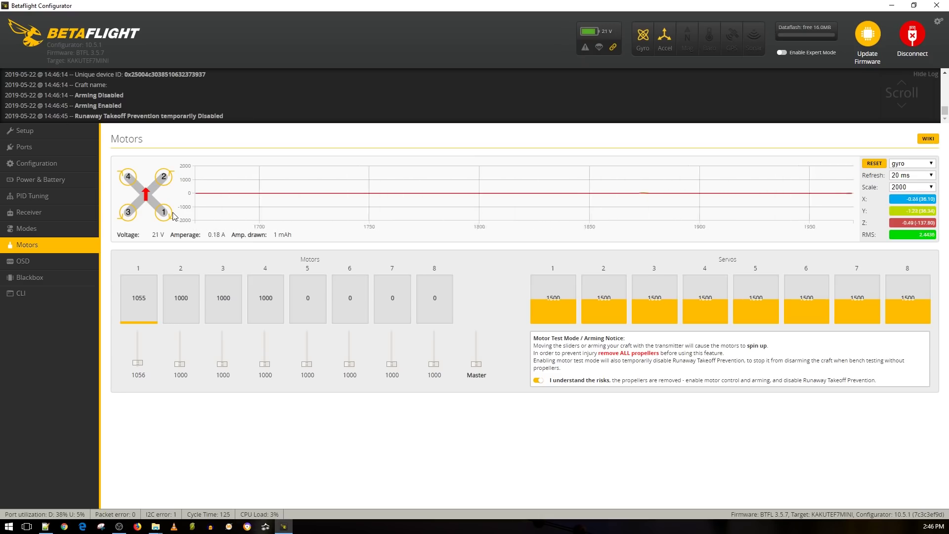
{"action": "left_click_drag", "start_coordinate": [138, 362], "coordinate": [180, 363]}
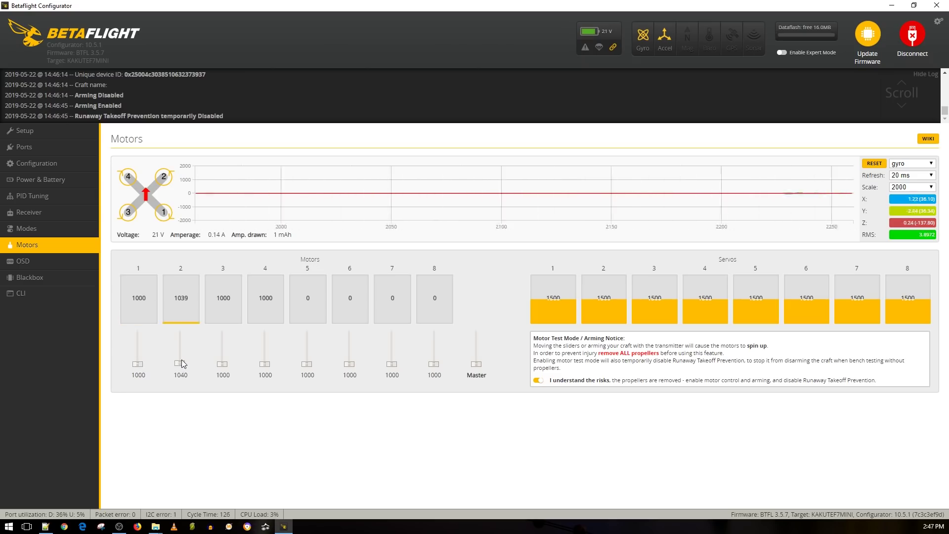
{"action": "left_click_drag", "start_coordinate": [182, 360], "coordinate": [182, 368]}
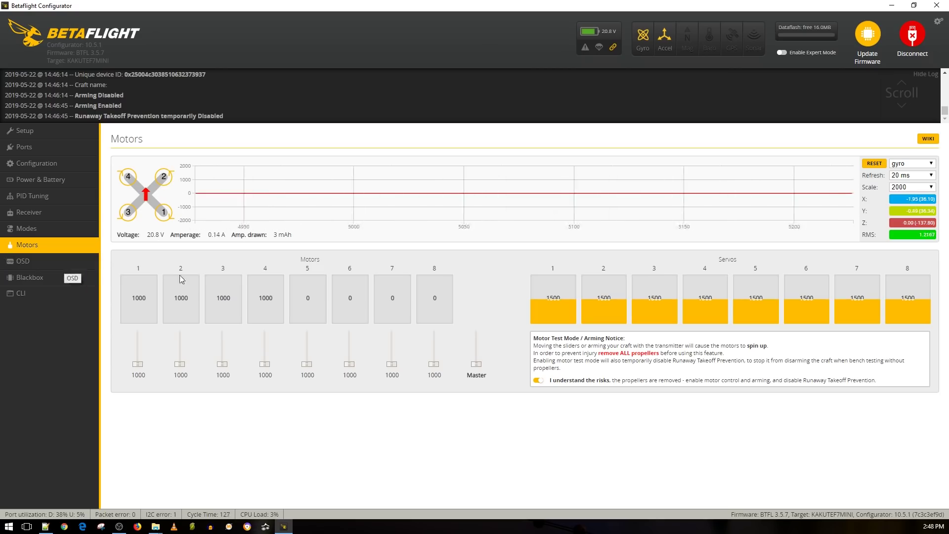
{"action": "left_click", "coordinate": [538, 380]}
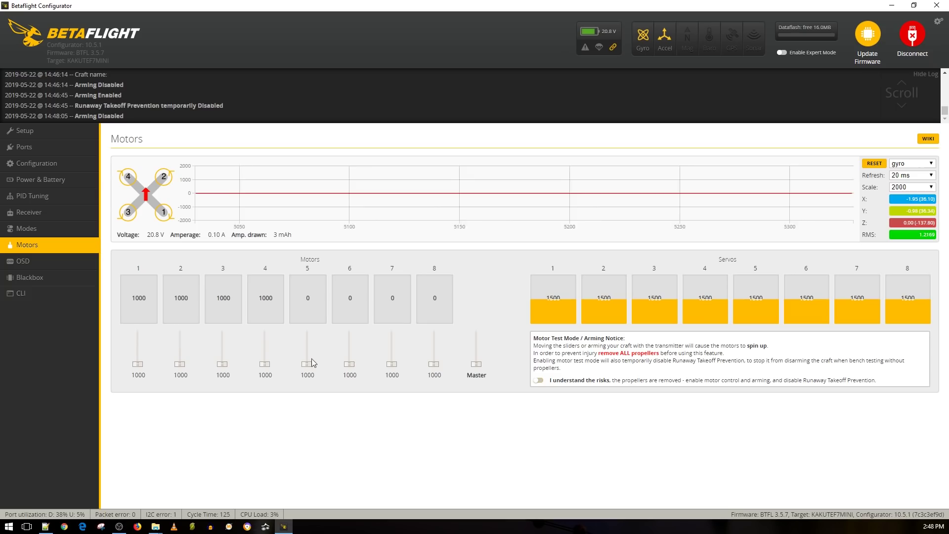
- Add Throttle Position at the OSD preview's left side and Craft Name just above the current draw, and save the OSD settings
{"action": "left_click", "coordinate": [40, 262]}
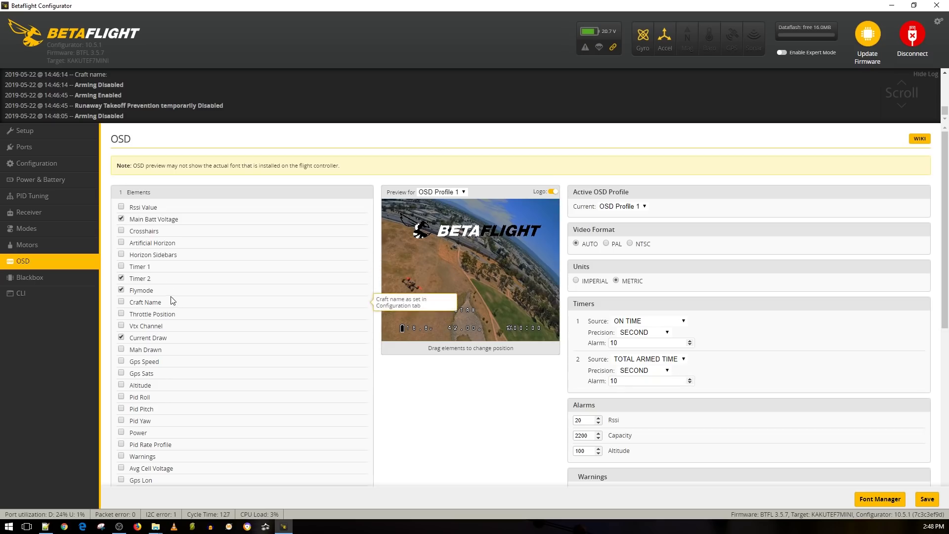
{"action": "left_click", "coordinate": [120, 314]}
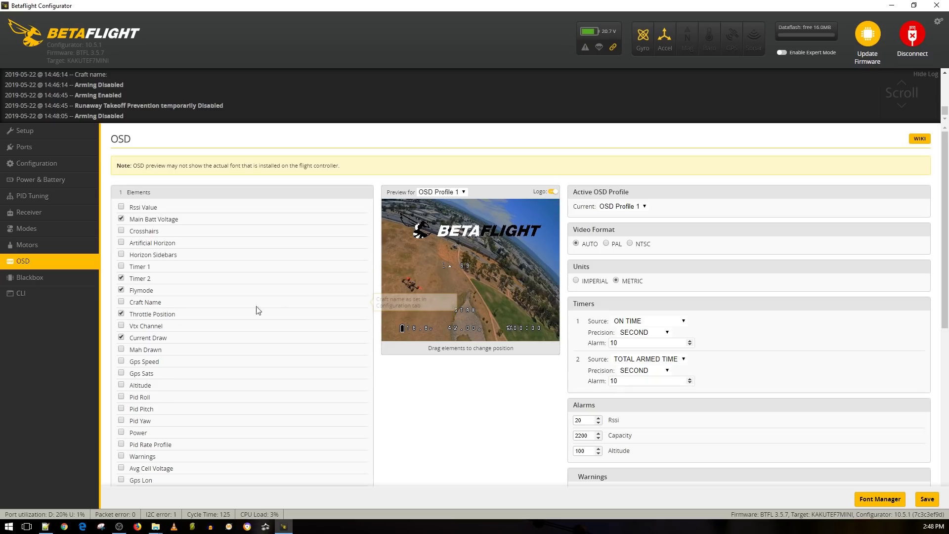
{"action": "left_click_drag", "start_coordinate": [401, 283], "coordinate": [403, 284]}
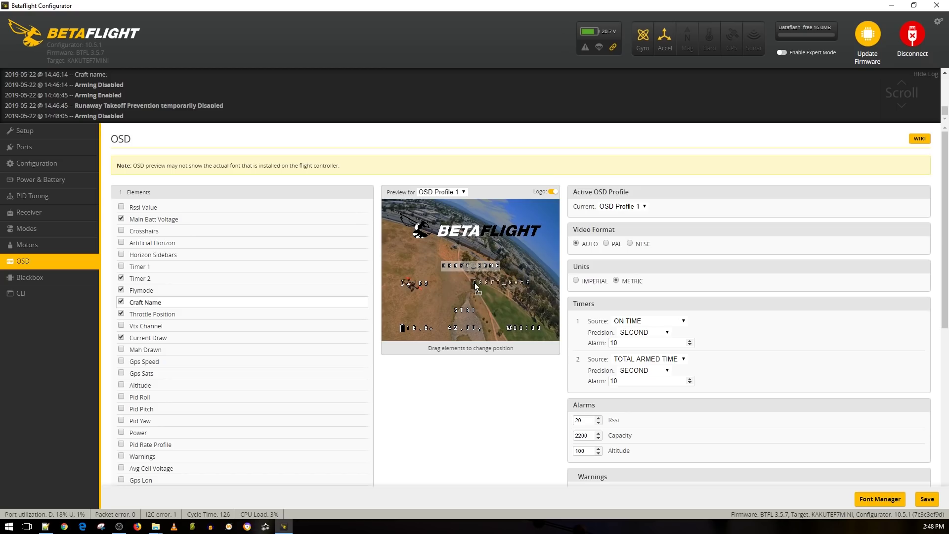
{"action": "left_click_drag", "start_coordinate": [445, 320], "coordinate": [445, 321]}
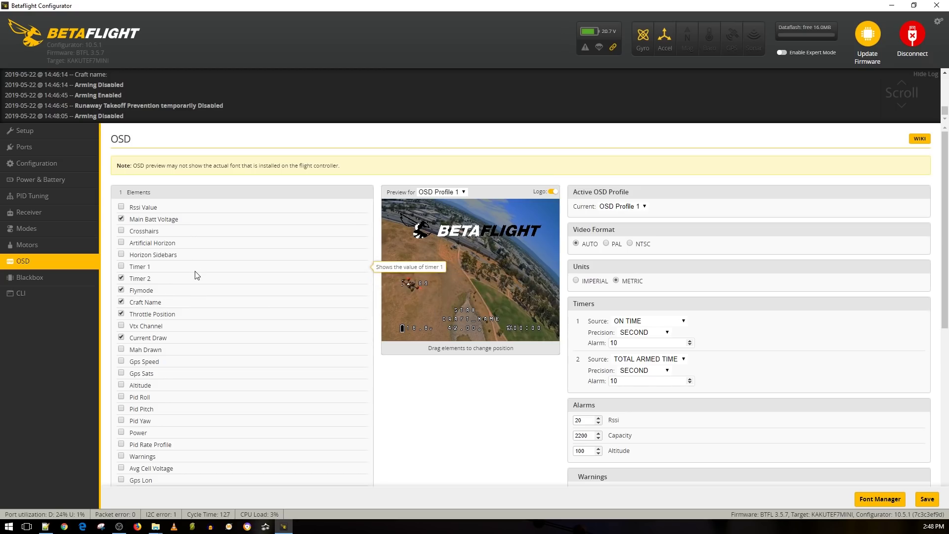
{"action": "scroll", "coordinate": [197, 274], "scroll_direction": "down", "scroll_amount": 2}
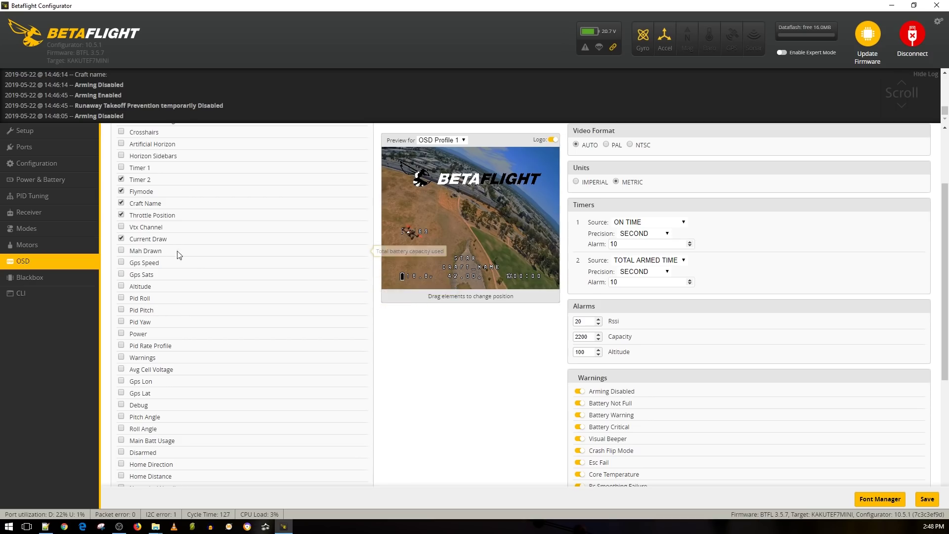
{"action": "scroll", "coordinate": [165, 275], "scroll_direction": "down", "scroll_amount": 2}
{"action": "scroll", "coordinate": [177, 308], "scroll_direction": "up", "scroll_amount": 4}
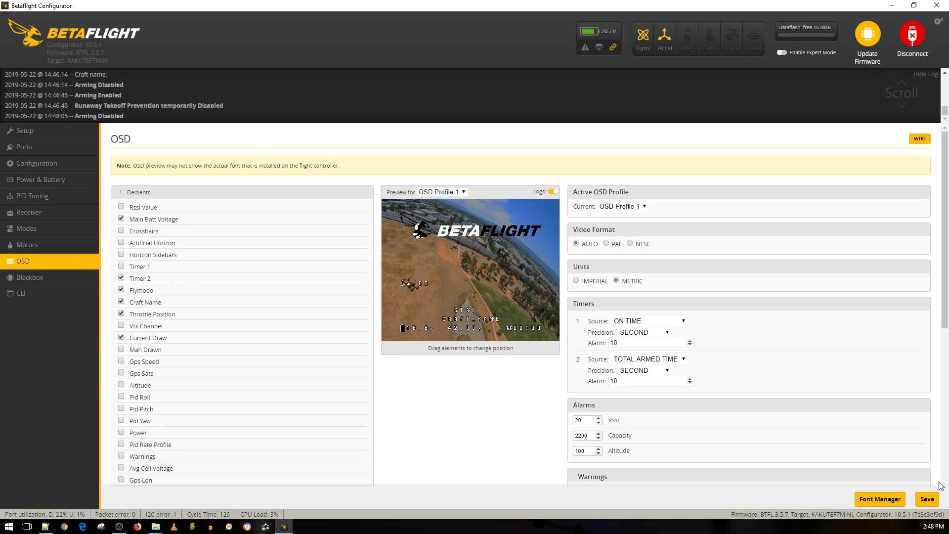
{"action": "left_click", "coordinate": [930, 499]}
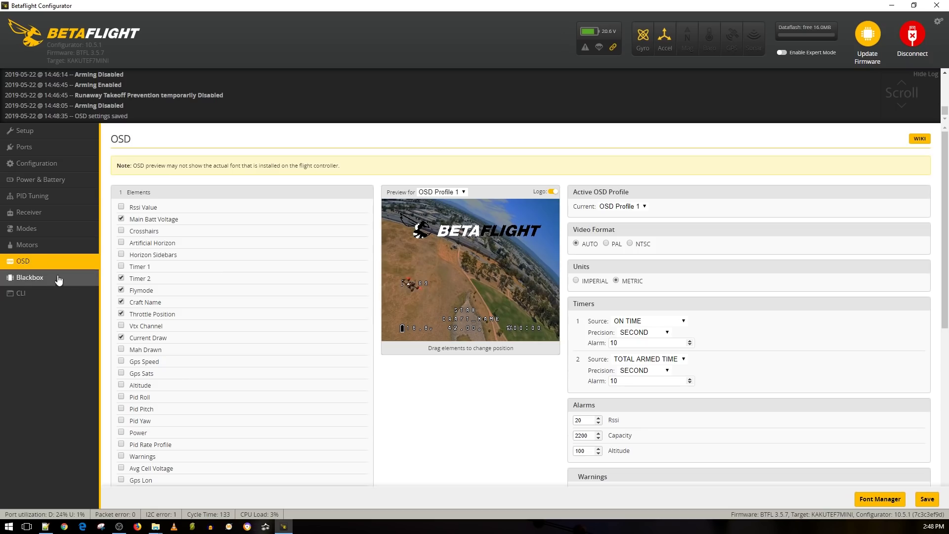
- Remove the AUX 2 range from the HORIZON flight mode
{"action": "left_click", "coordinate": [27, 228]}
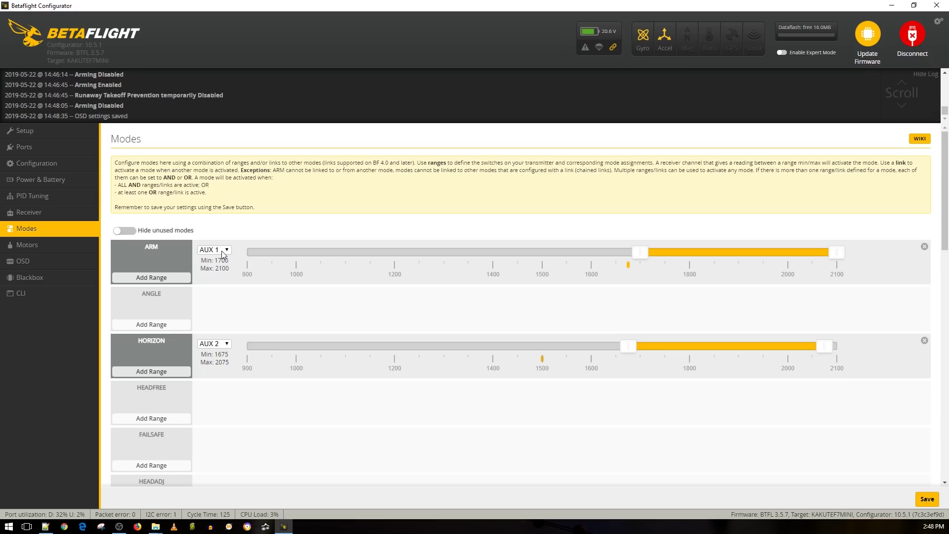
{"action": "scroll", "coordinate": [219, 323], "scroll_direction": "down", "scroll_amount": 1}
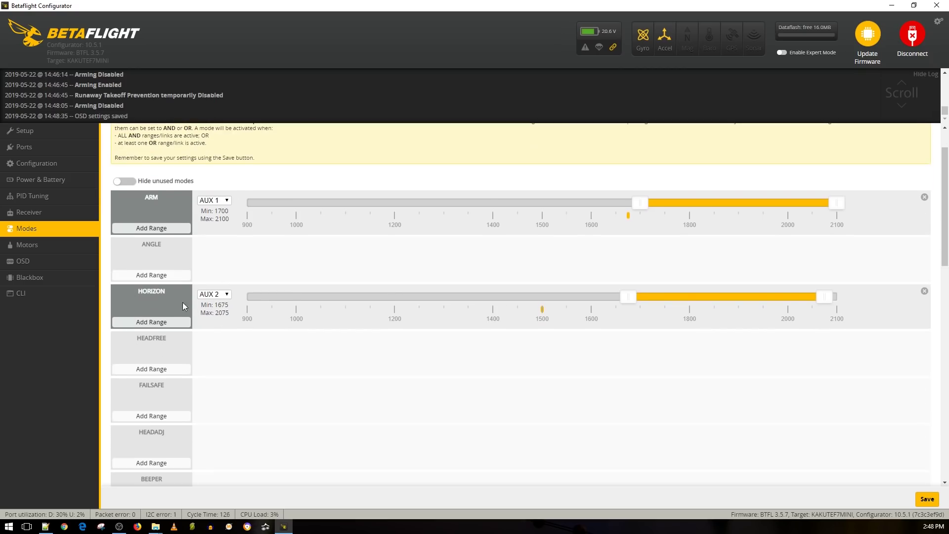
{"action": "left_click", "coordinate": [923, 294]}
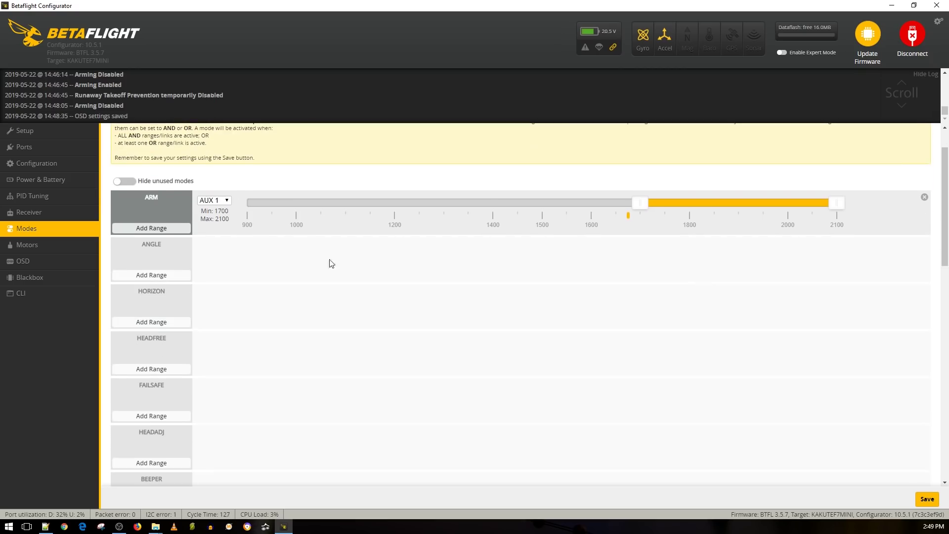
- Add an ANGLE mode range from 900 to 1300 and assign it to AUX 2
{"action": "left_click", "coordinate": [146, 274]}
{"action": "left_click_drag", "start_coordinate": [487, 252], "coordinate": [251, 250]}
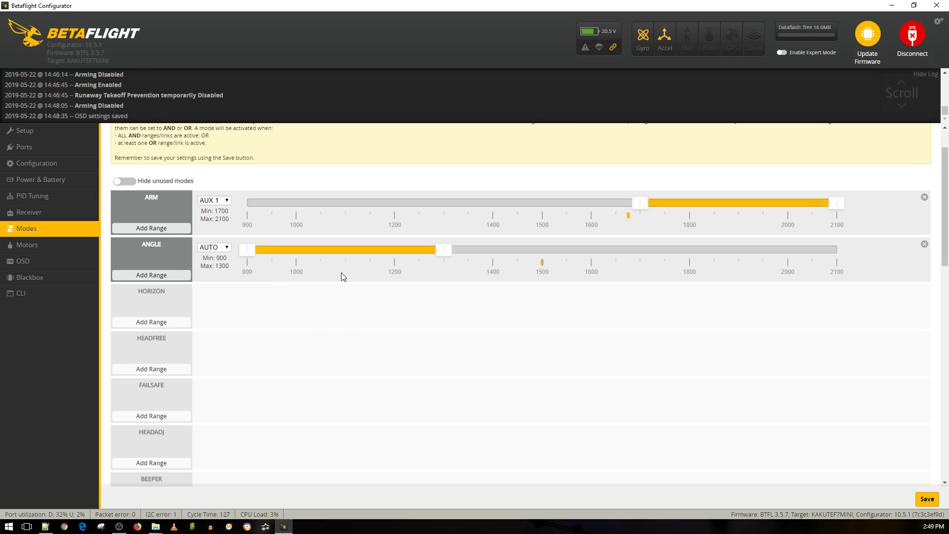
{"action": "left_click", "coordinate": [216, 248]}
{"action": "left_click", "coordinate": [219, 273]}
- Add a FLIP OVER AFTER CRASH range from 1700 to 2100 on AUX 3 and save the mode settings
{"action": "scroll", "coordinate": [248, 315], "scroll_direction": "down", "scroll_amount": 15}
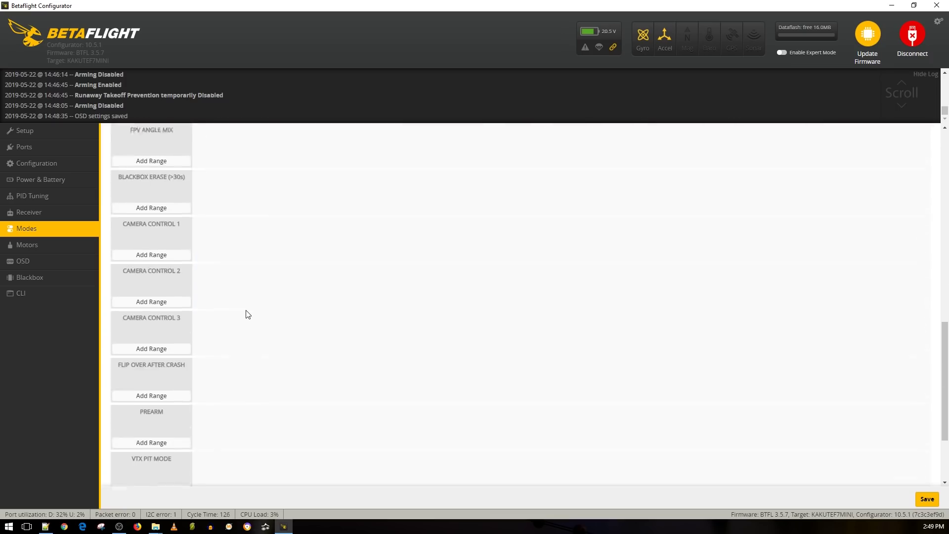
{"action": "scroll", "coordinate": [248, 315], "scroll_direction": "down", "scroll_amount": 1}
{"action": "left_click", "coordinate": [169, 279]}
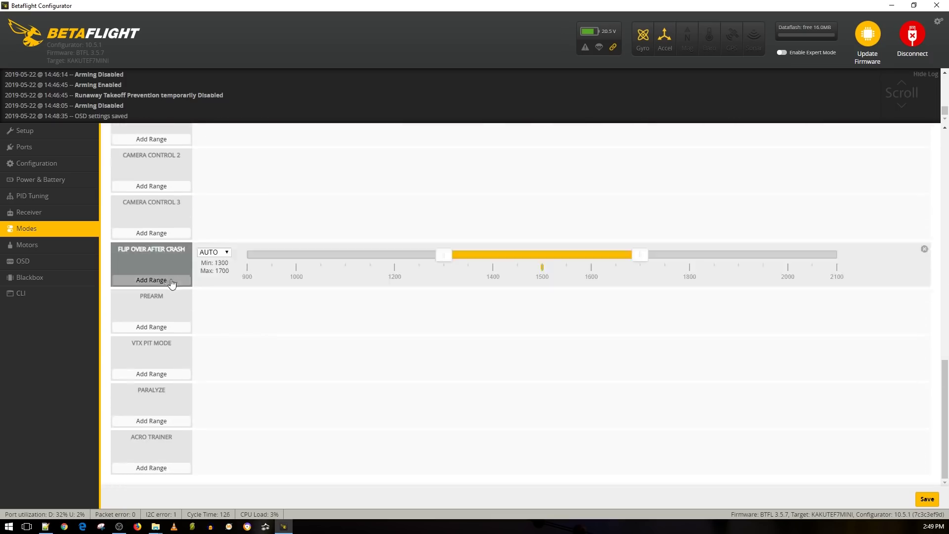
{"action": "left_click", "coordinate": [225, 253]}
{"action": "left_click", "coordinate": [224, 286]}
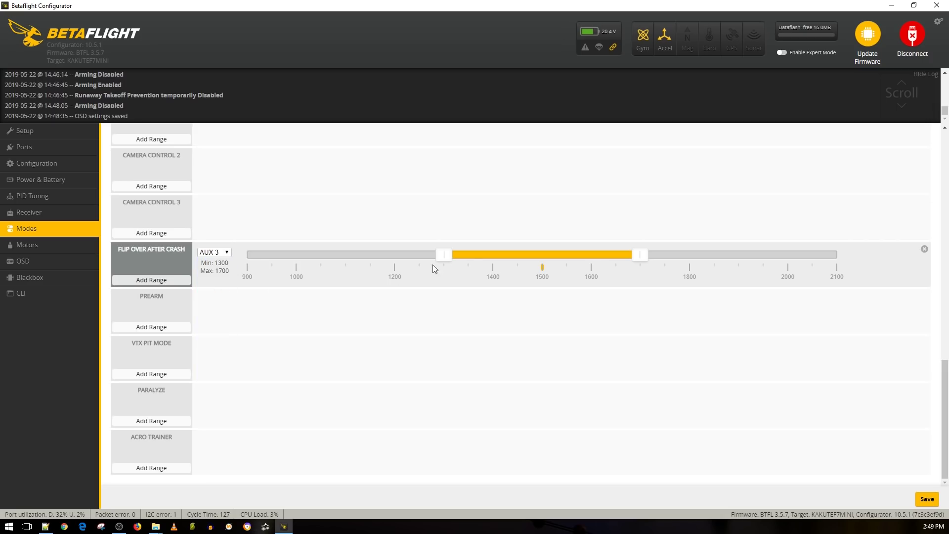
{"action": "left_click_drag", "start_coordinate": [481, 255], "coordinate": [773, 252]}
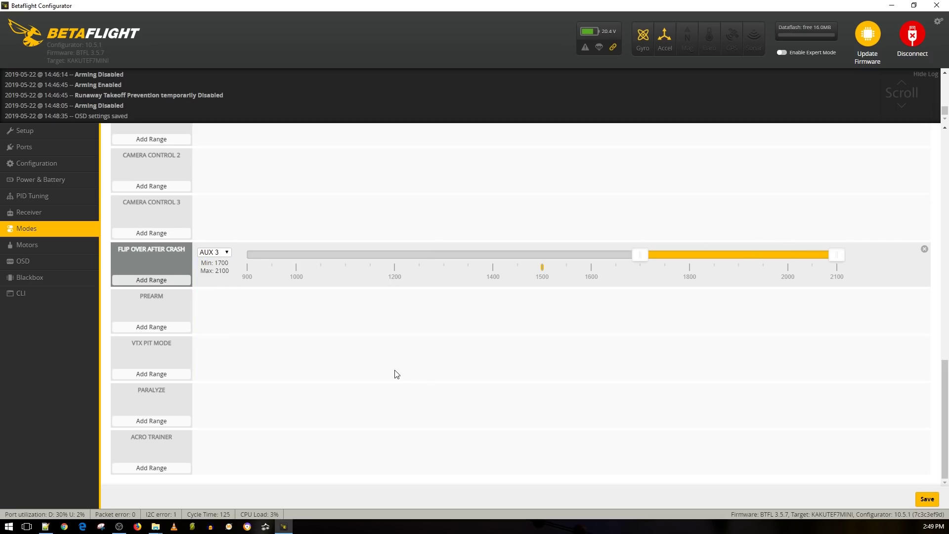
{"action": "scroll", "coordinate": [395, 374], "scroll_direction": "up", "scroll_amount": 20}
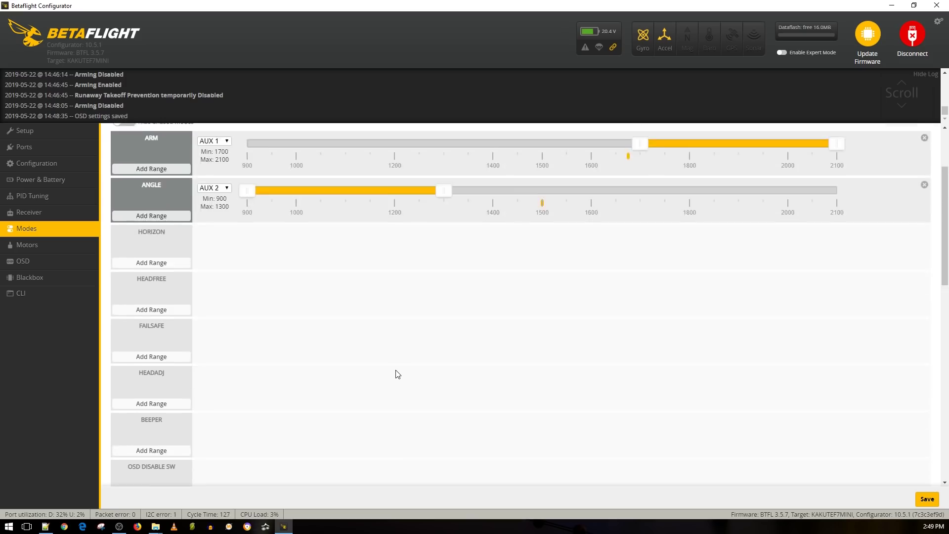
{"action": "scroll", "coordinate": [396, 372], "scroll_direction": "up", "scroll_amount": 2}
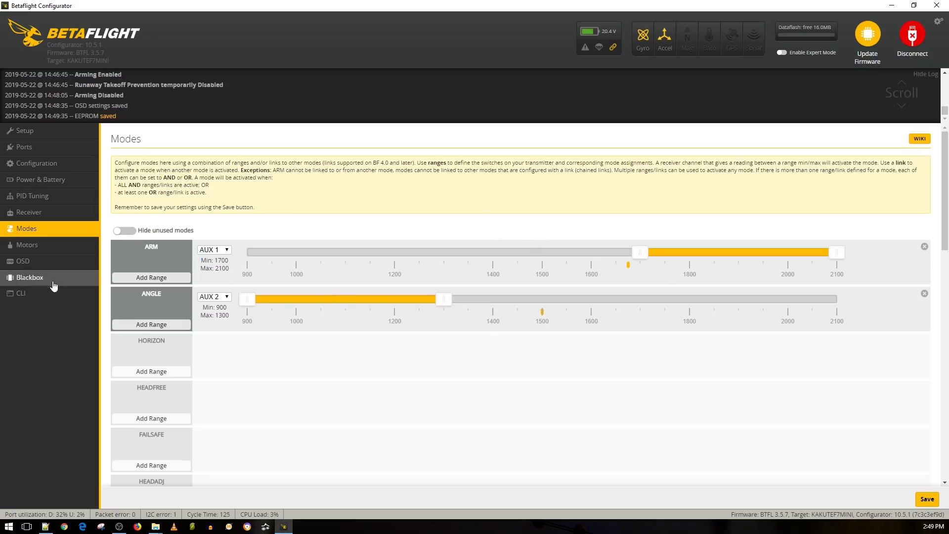
- Return to the serial port settings
{"action": "left_click", "coordinate": [27, 131]}
{"action": "left_click", "coordinate": [52, 148]}
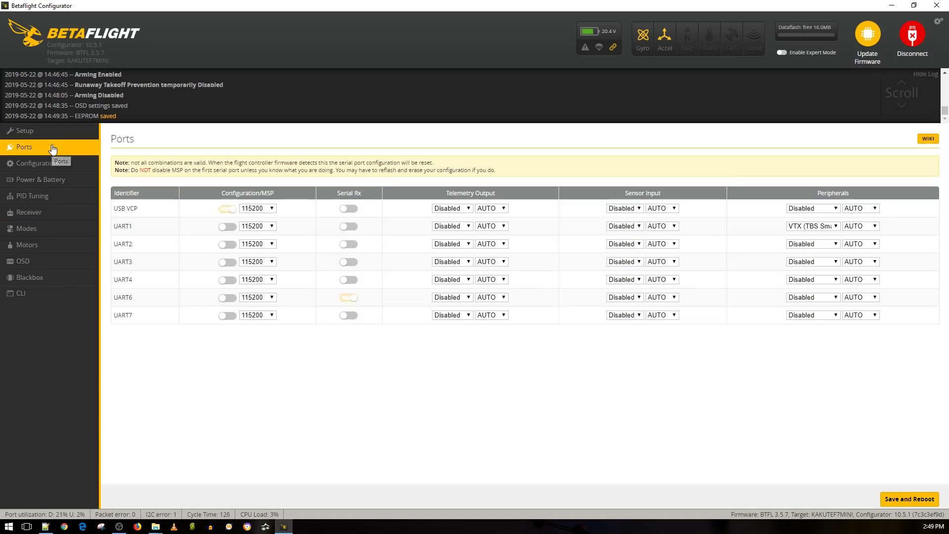